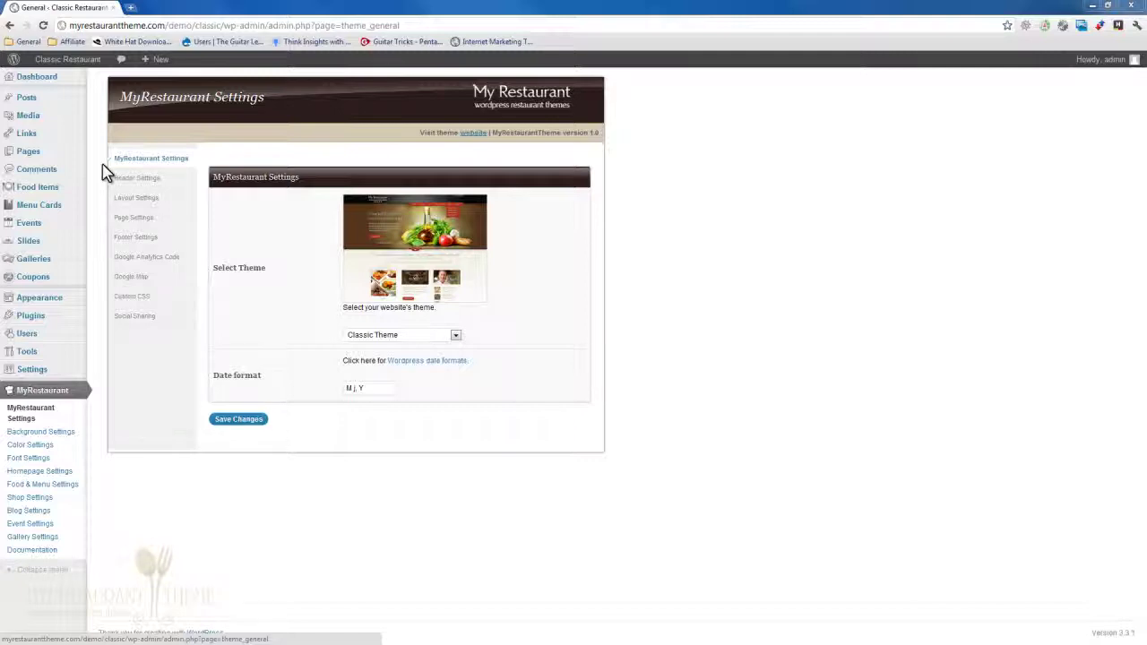
Add a new page titled 'Reservations' from Pages > Add New and publish it without content
{"action": "mouse_move", "coordinate": [59, 153]}
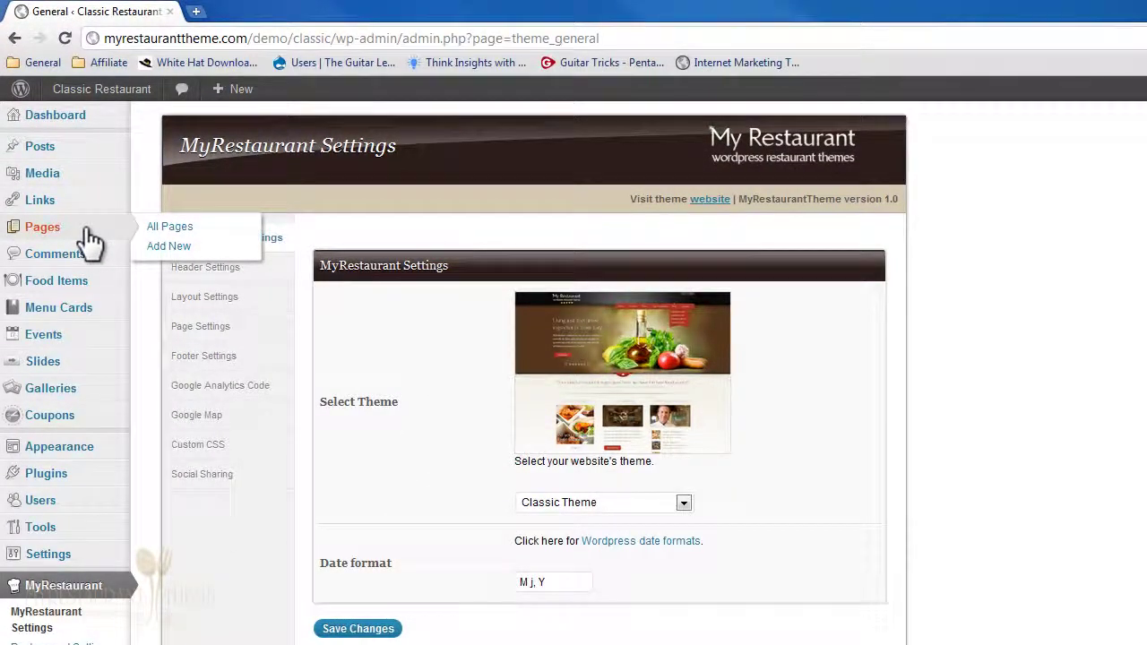
{"action": "left_click", "coordinate": [156, 250]}
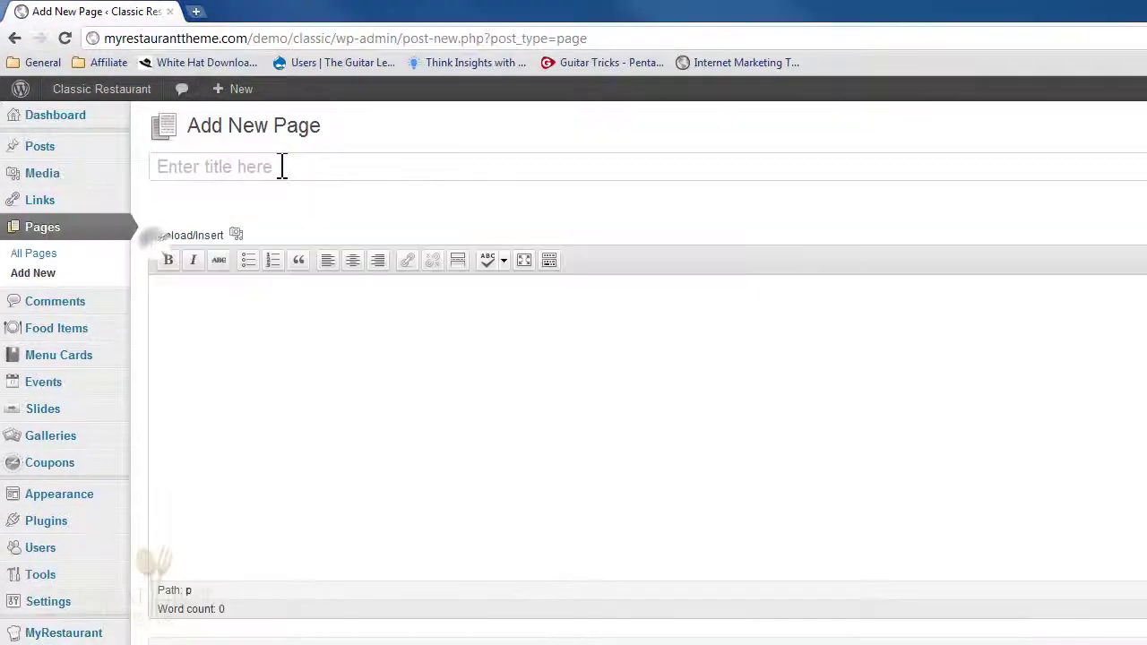
{"action": "type", "text": "Reservations"}
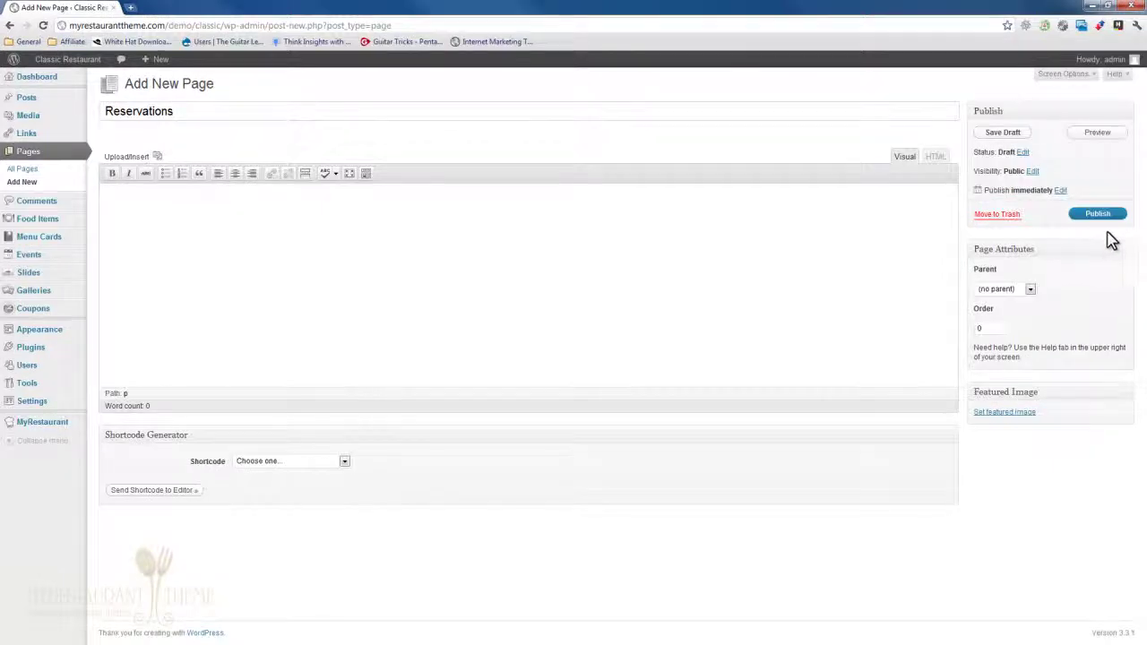
{"action": "left_click", "coordinate": [1094, 218]}
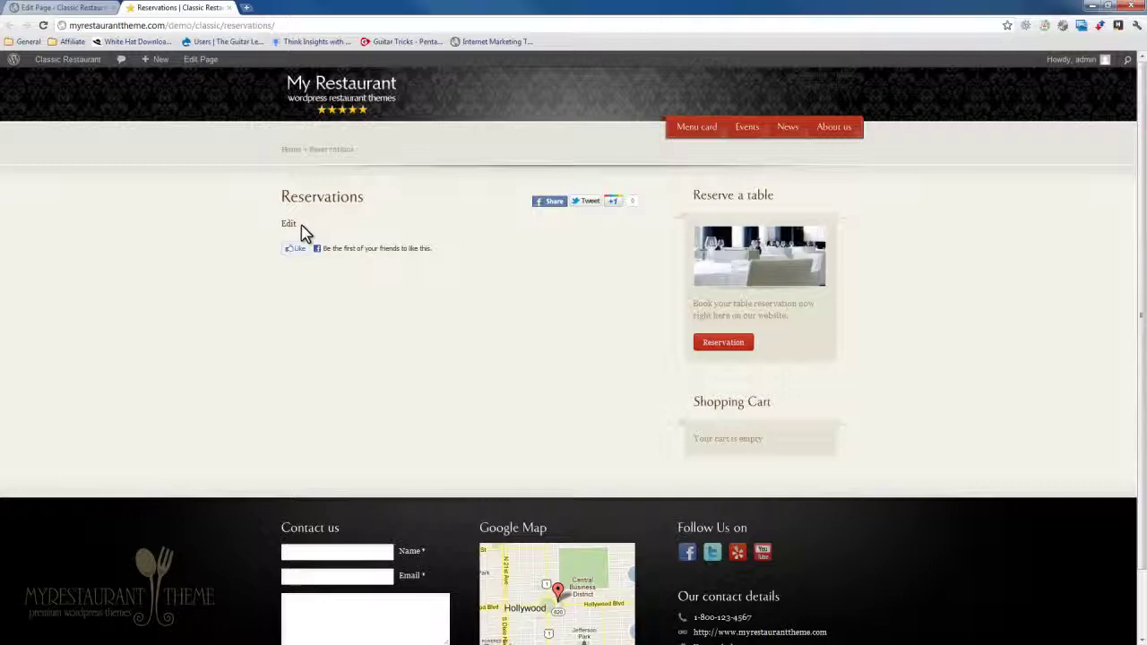
In MyRestaurant Shop Settings > Reservation Settings, set the Reservation Page to Reservations
{"action": "left_click", "coordinate": [59, 9]}
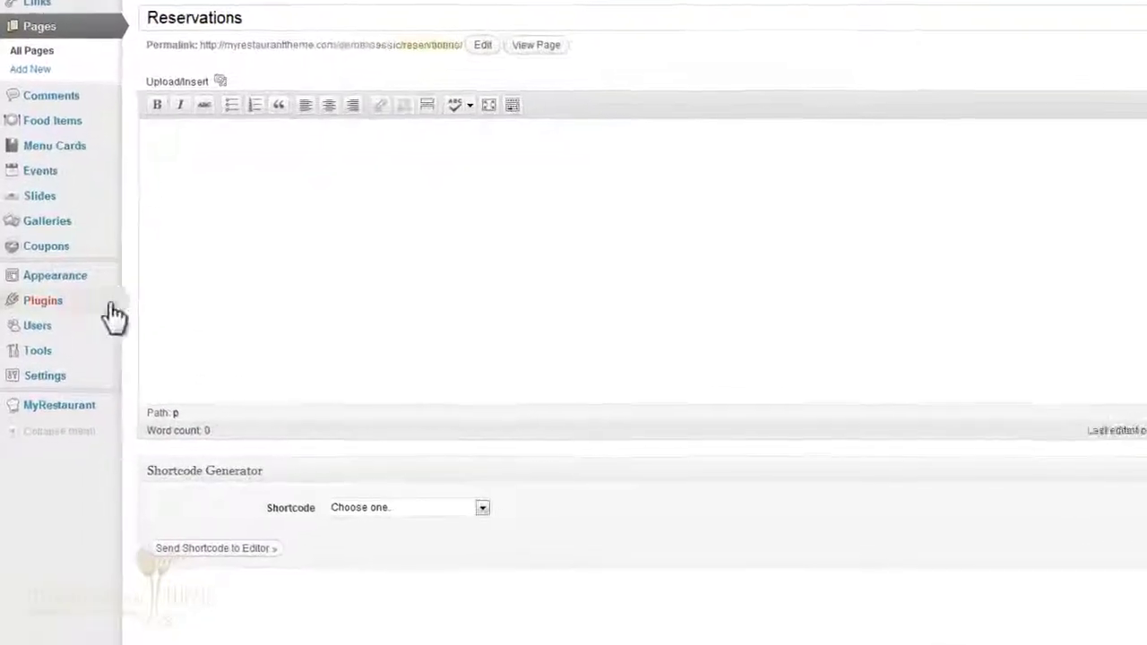
{"action": "mouse_move", "coordinate": [76, 408]}
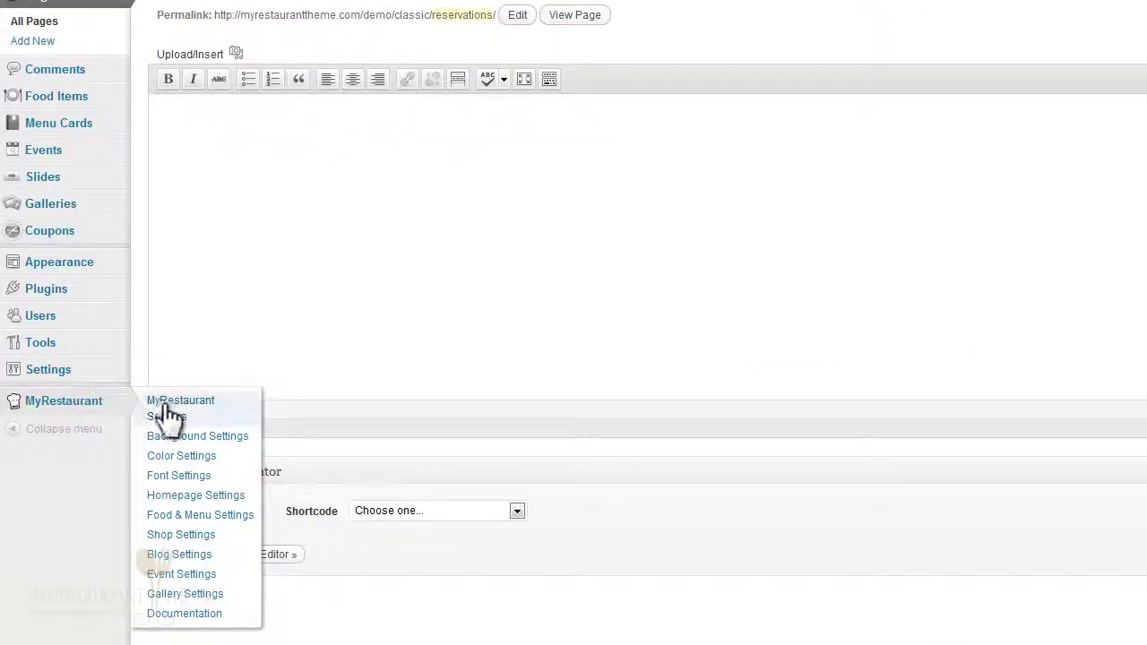
{"action": "left_click", "coordinate": [170, 536]}
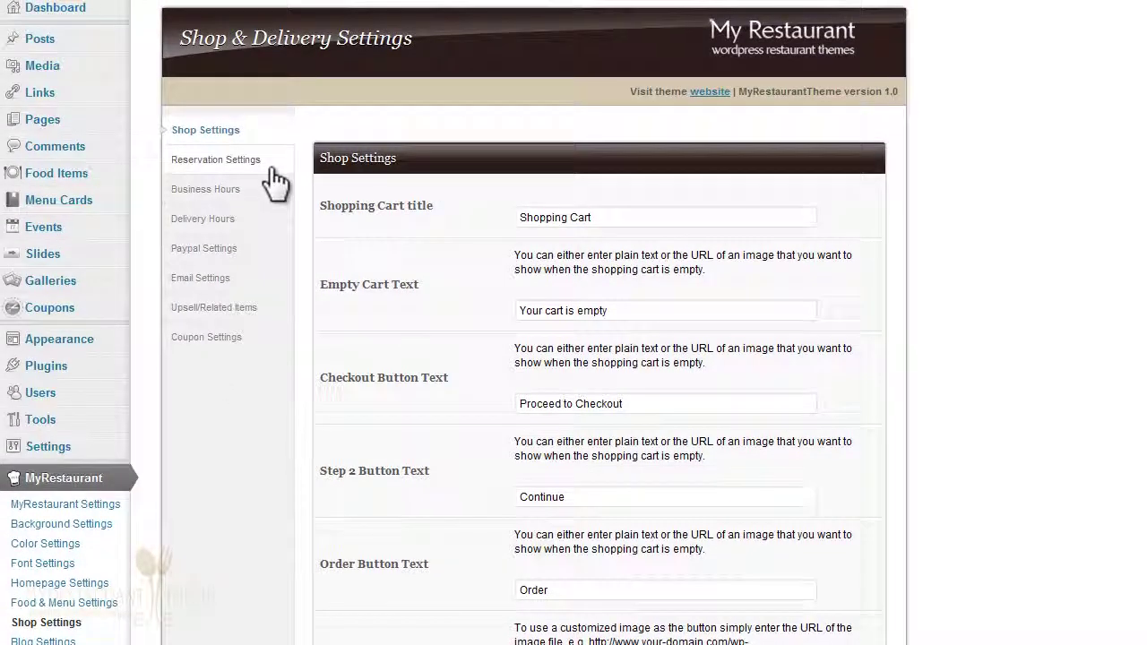
{"action": "left_click", "coordinate": [266, 161]}
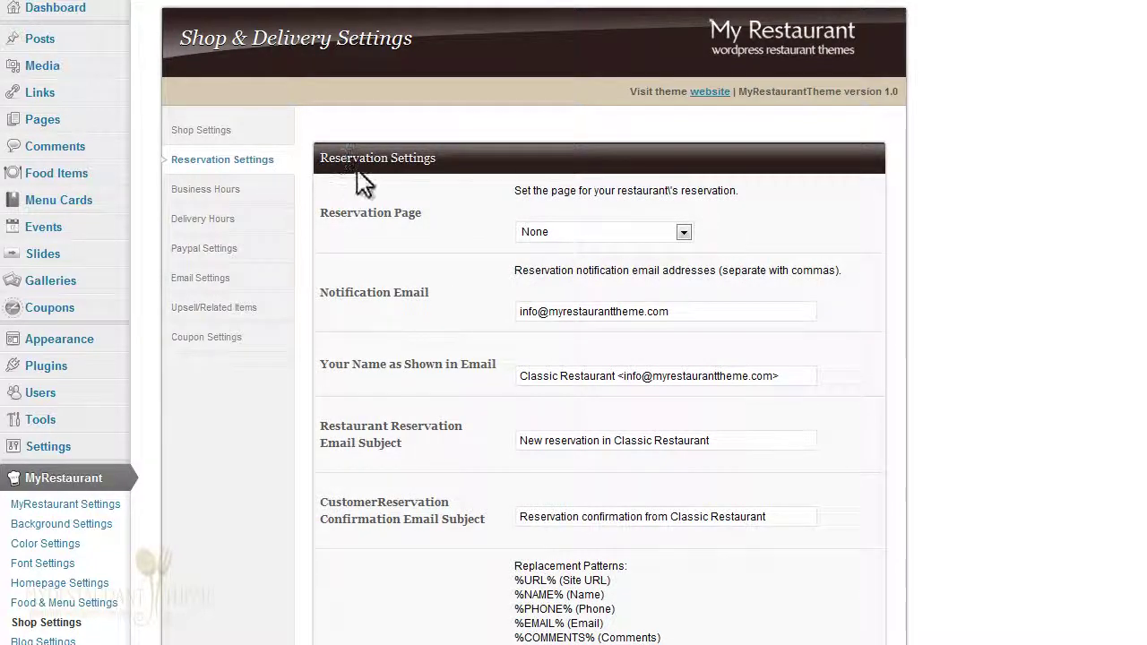
{"action": "left_click", "coordinate": [594, 230]}
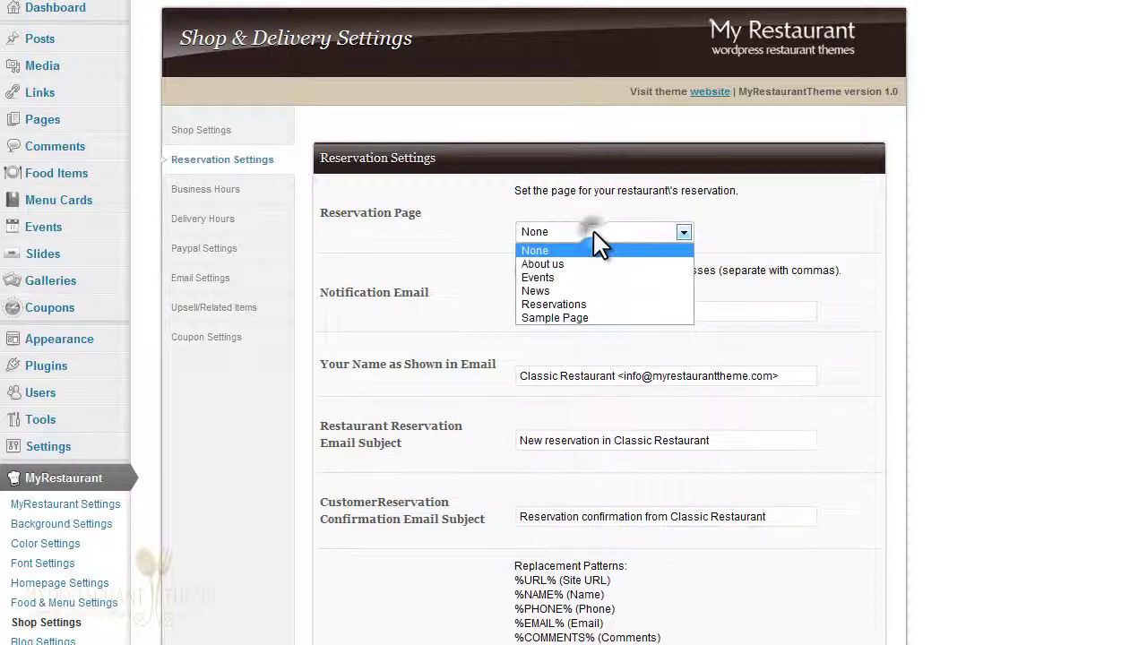
{"action": "left_click", "coordinate": [593, 305]}
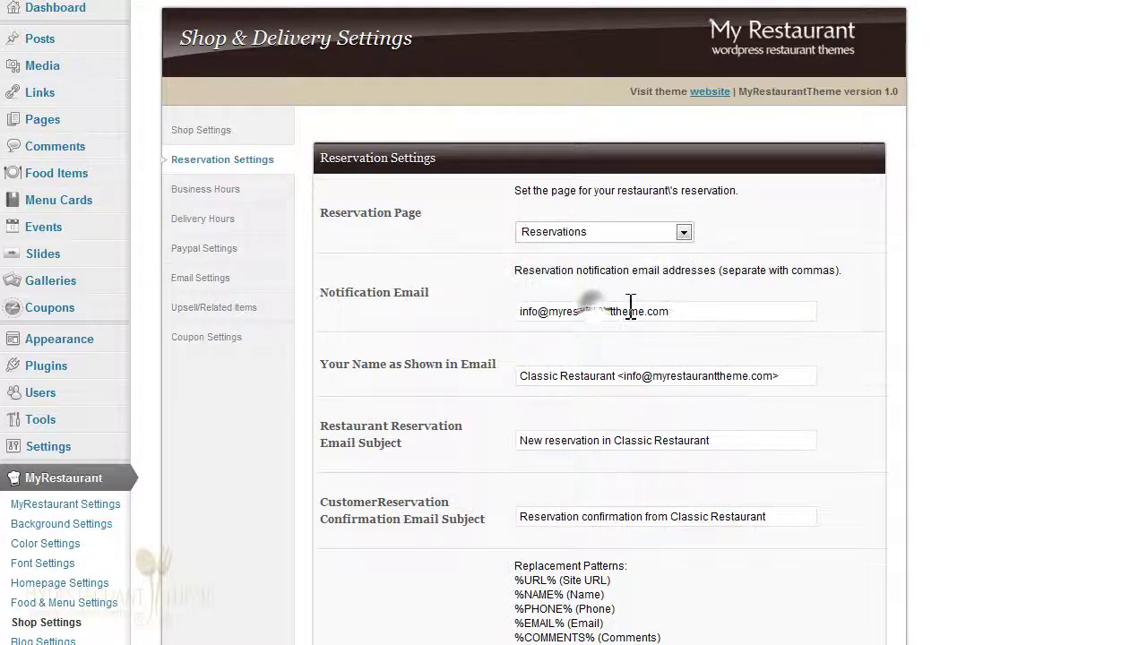
Save the reservation settings and return to the live Reservations page
{"action": "scroll", "coordinate": [959, 363], "scroll_direction": "down", "scroll_amount": 5}
{"action": "scroll", "coordinate": [974, 356], "scroll_direction": "down", "scroll_amount": 4}
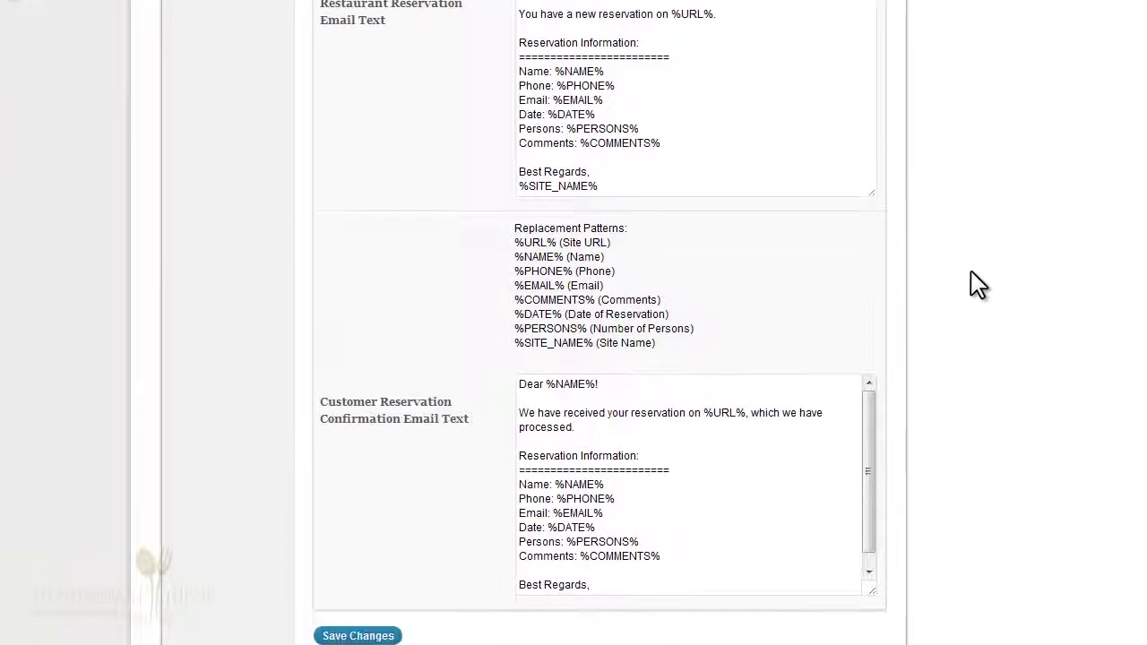
{"action": "left_click", "coordinate": [384, 581]}
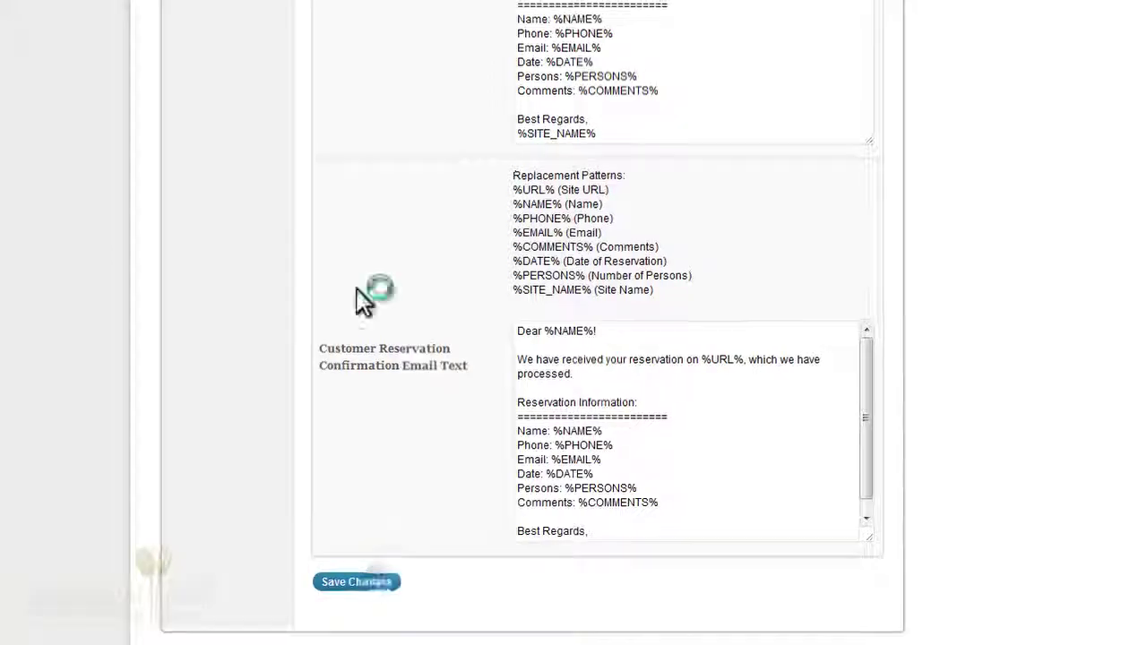
{"action": "left_click", "coordinate": [170, 8]}
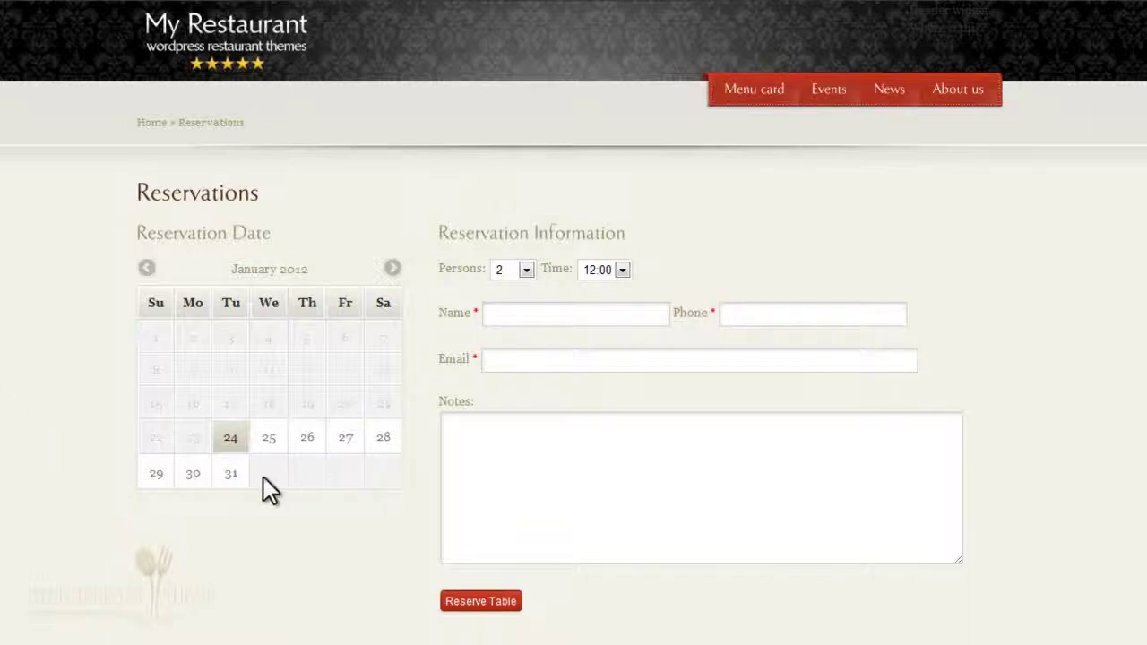
Try the 31st and 26th, browse three months ahead, then bring the calendar back to January 2012
{"action": "left_click", "coordinate": [229, 477]}
{"action": "left_click", "coordinate": [306, 441]}
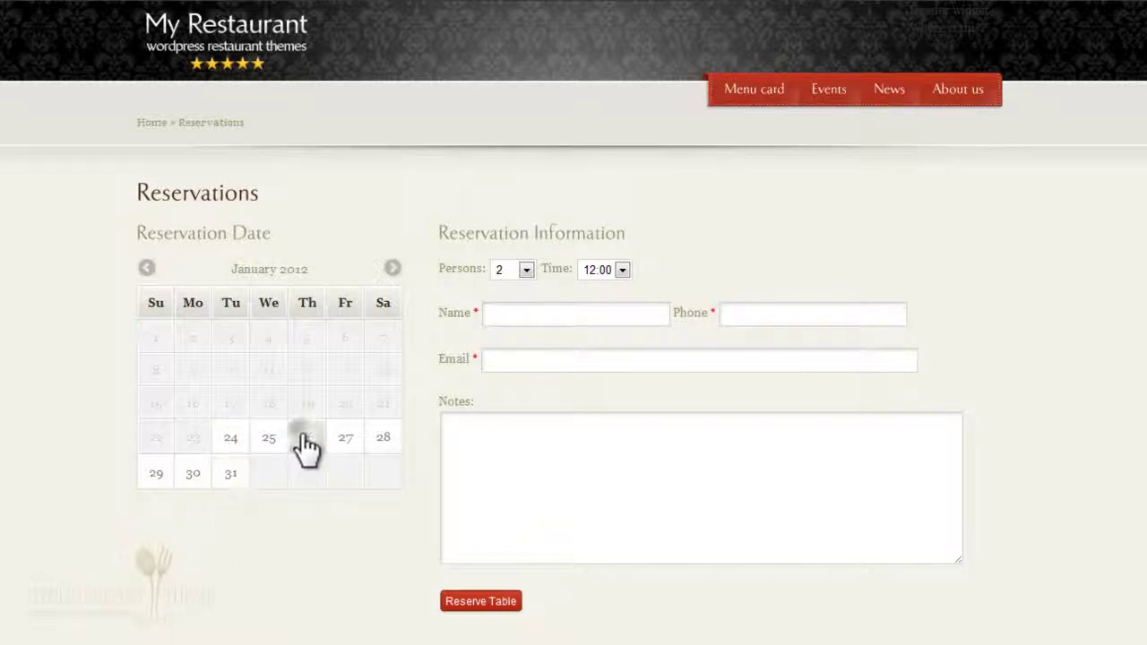
{"action": "left_click", "coordinate": [392, 268]}
{"action": "left_click", "coordinate": [393, 268]}
{"action": "left_click", "coordinate": [392, 268]}
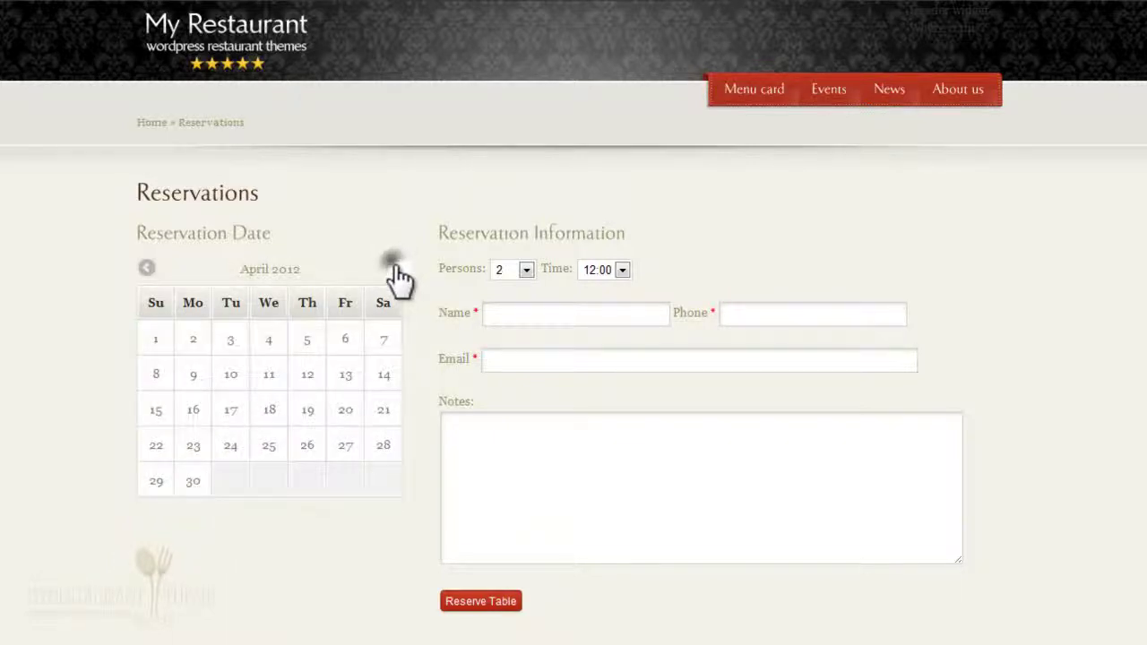
{"action": "left_click", "coordinate": [146, 267]}
{"action": "left_click", "coordinate": [147, 267]}
{"action": "left_click", "coordinate": [146, 267]}
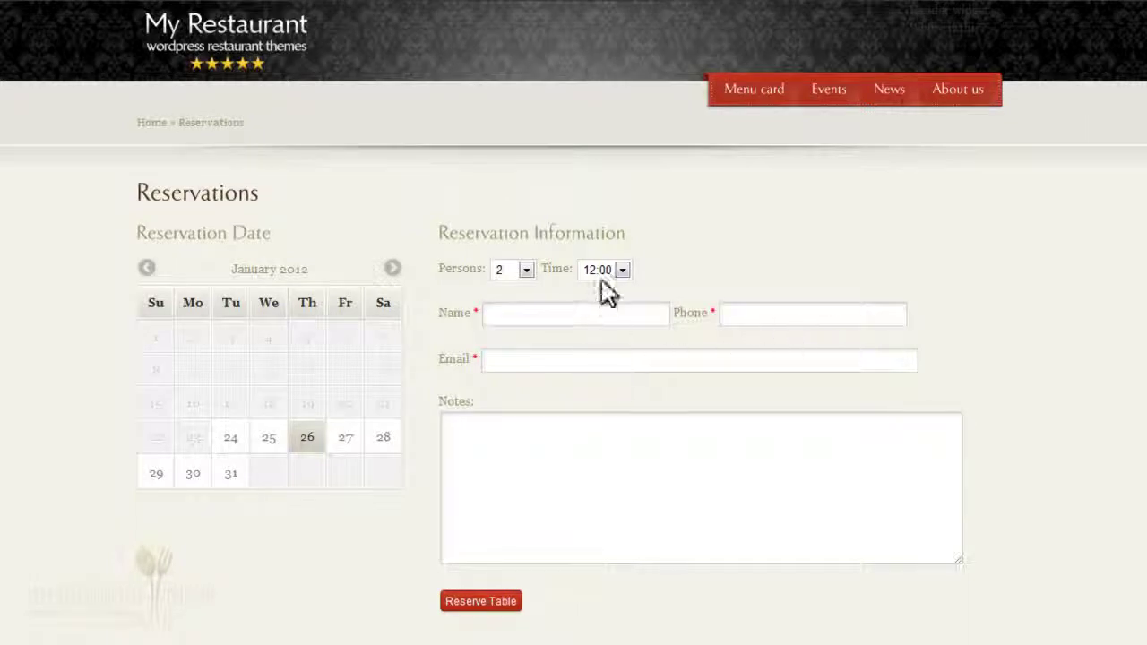
{"action": "left_click", "coordinate": [605, 457]}
{"action": "left_click", "coordinate": [535, 629]}
{"action": "left_click", "coordinate": [622, 269]}
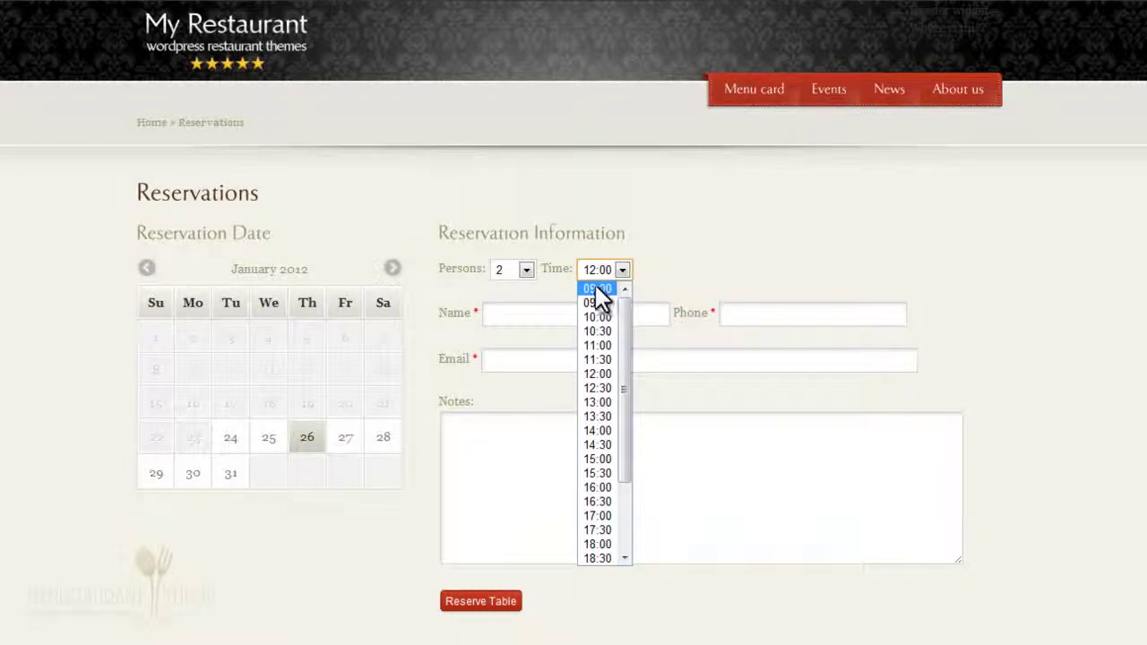
{"action": "left_click_drag", "start_coordinate": [624, 341], "coordinate": [627, 449]}
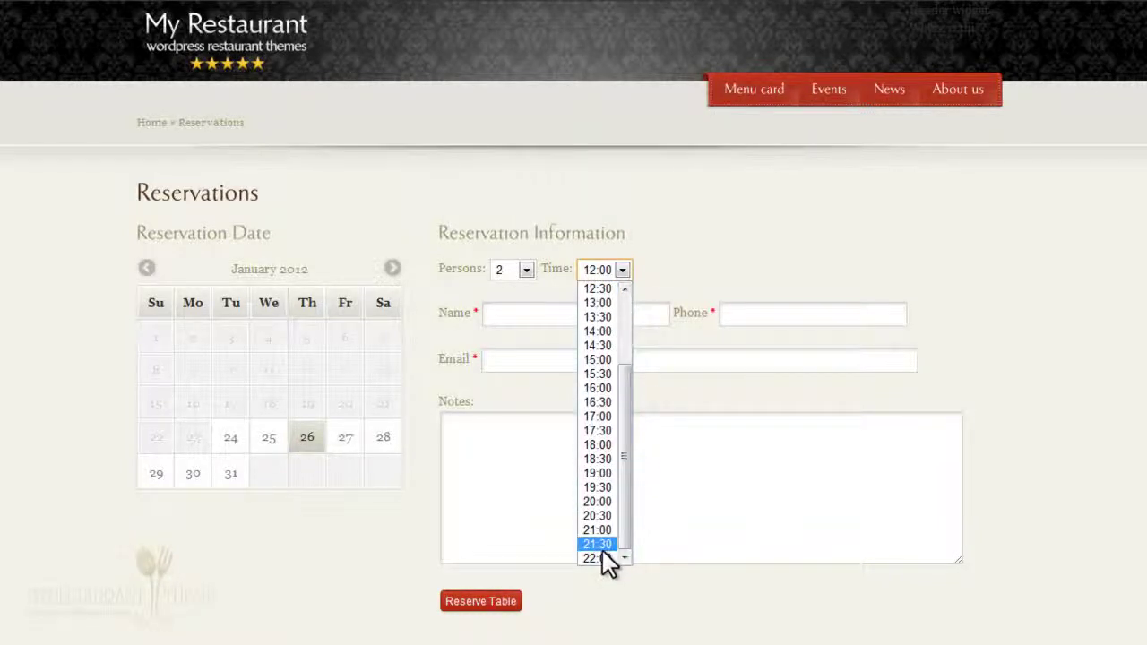
{"action": "left_click", "coordinate": [668, 517]}
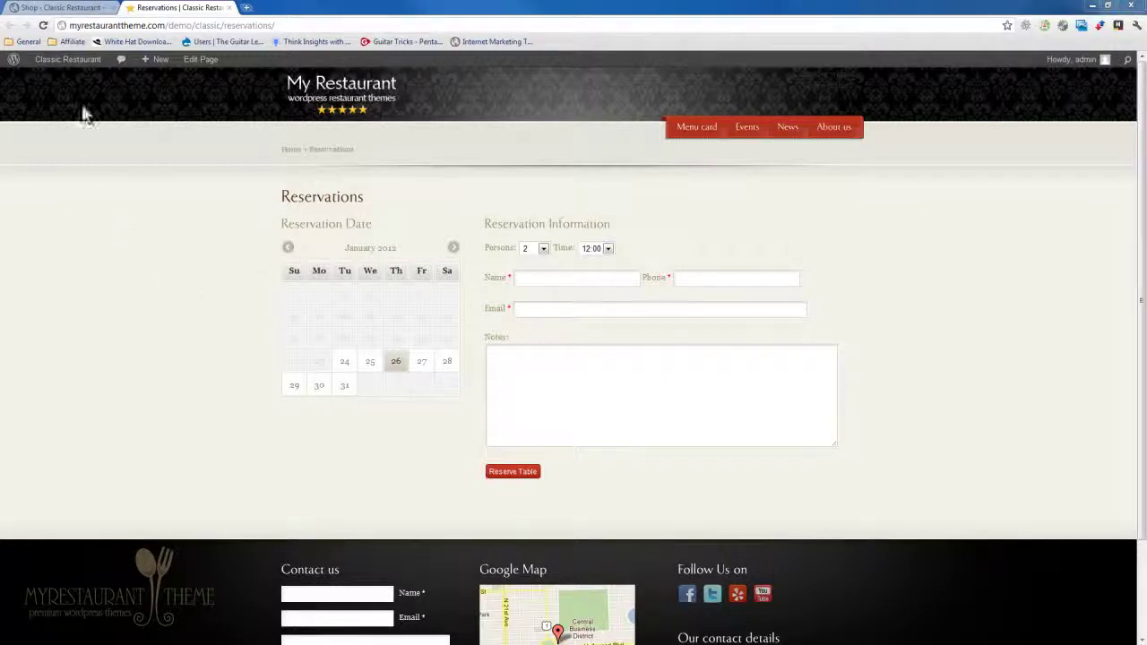
{"action": "left_click", "coordinate": [72, 9]}
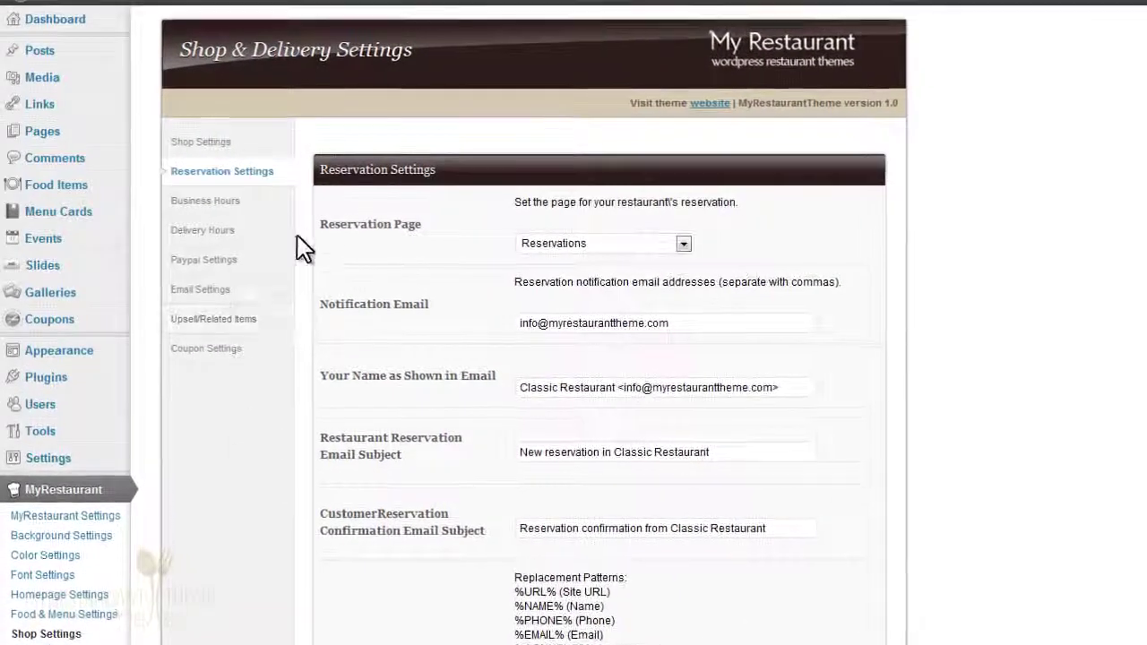
{"action": "left_click", "coordinate": [250, 206]}
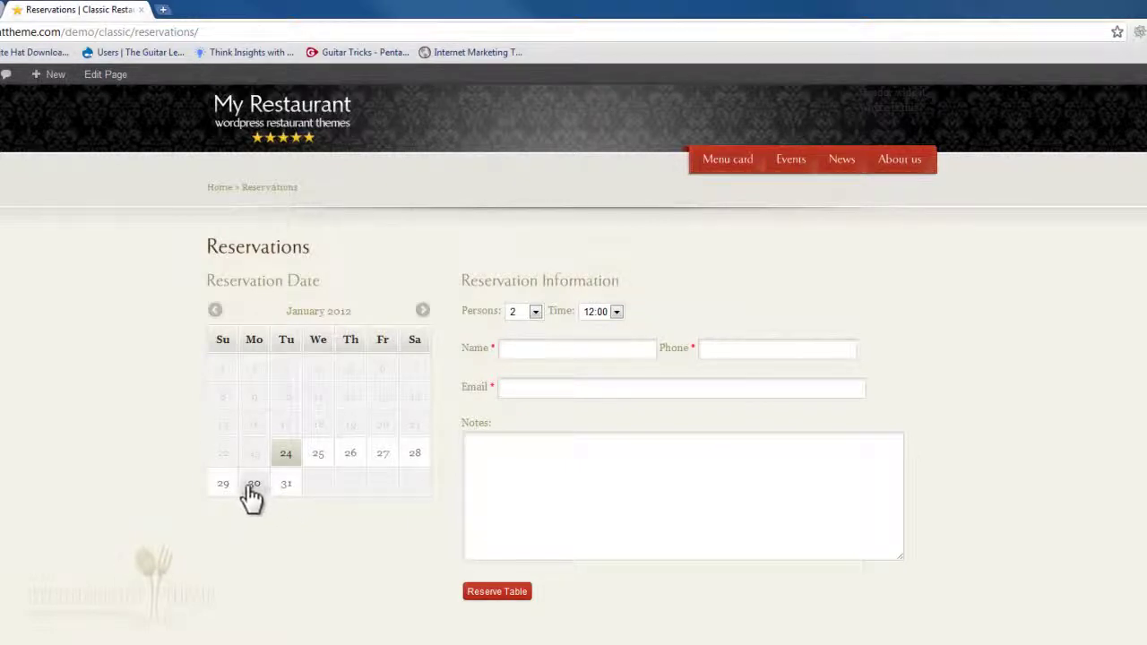
Pick 30 January, scroll through its offered time slots, then return to the Business Hours settings
{"action": "left_click", "coordinate": [255, 484]}
{"action": "left_click", "coordinate": [617, 311]}
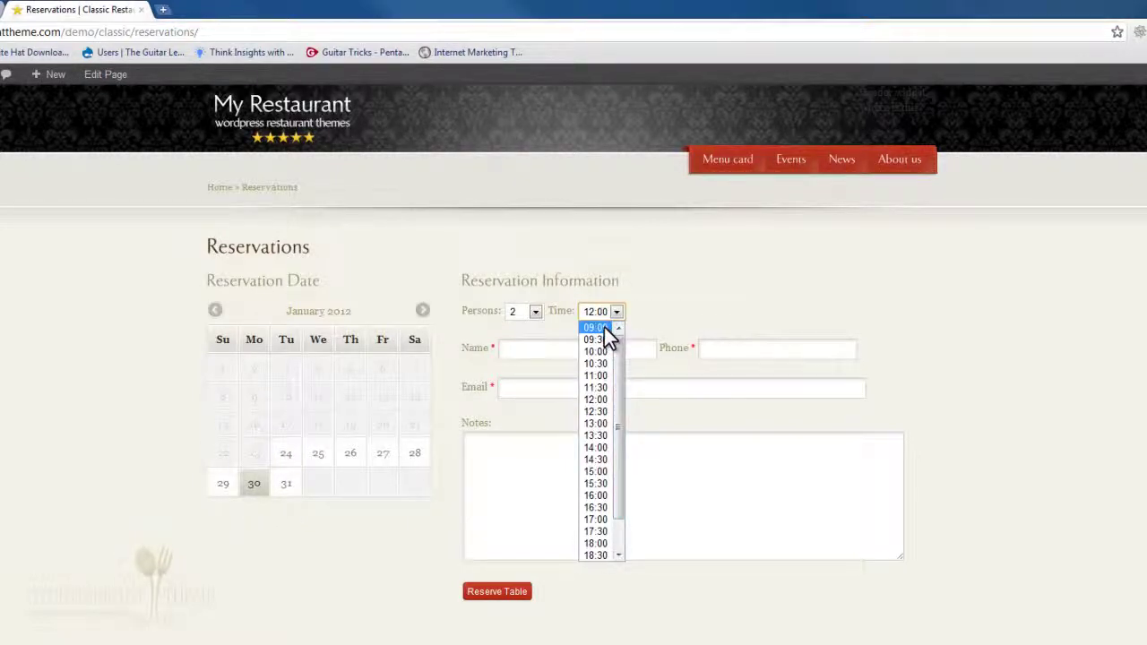
{"action": "left_click_drag", "start_coordinate": [611, 351], "coordinate": [624, 495]}
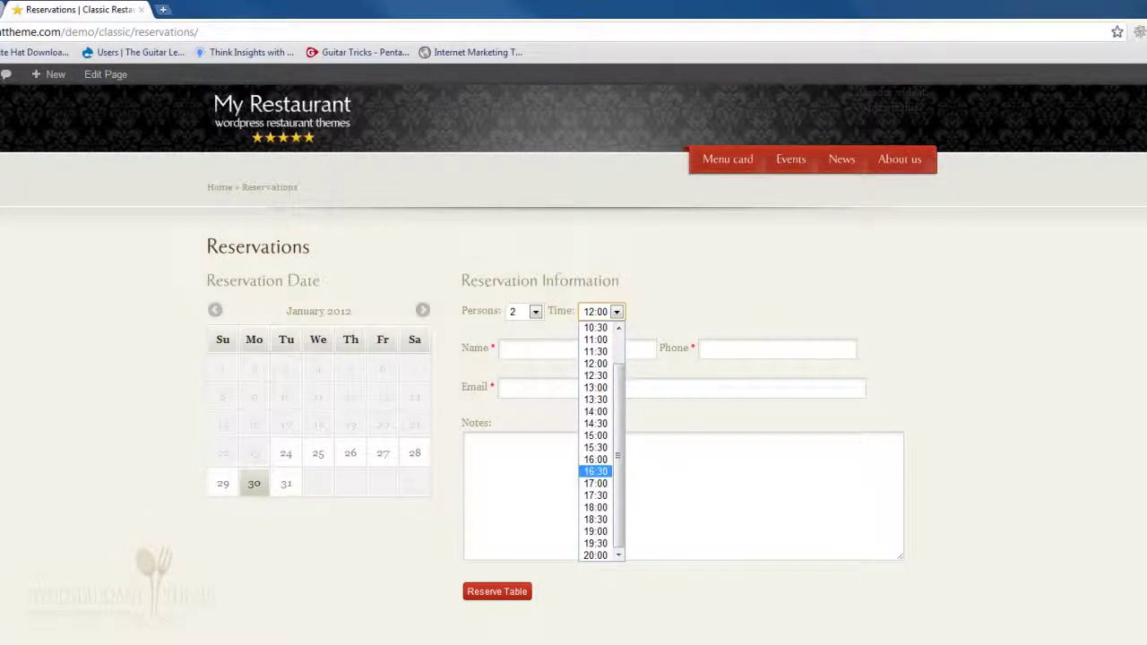
{"action": "left_click", "coordinate": [27, 8]}
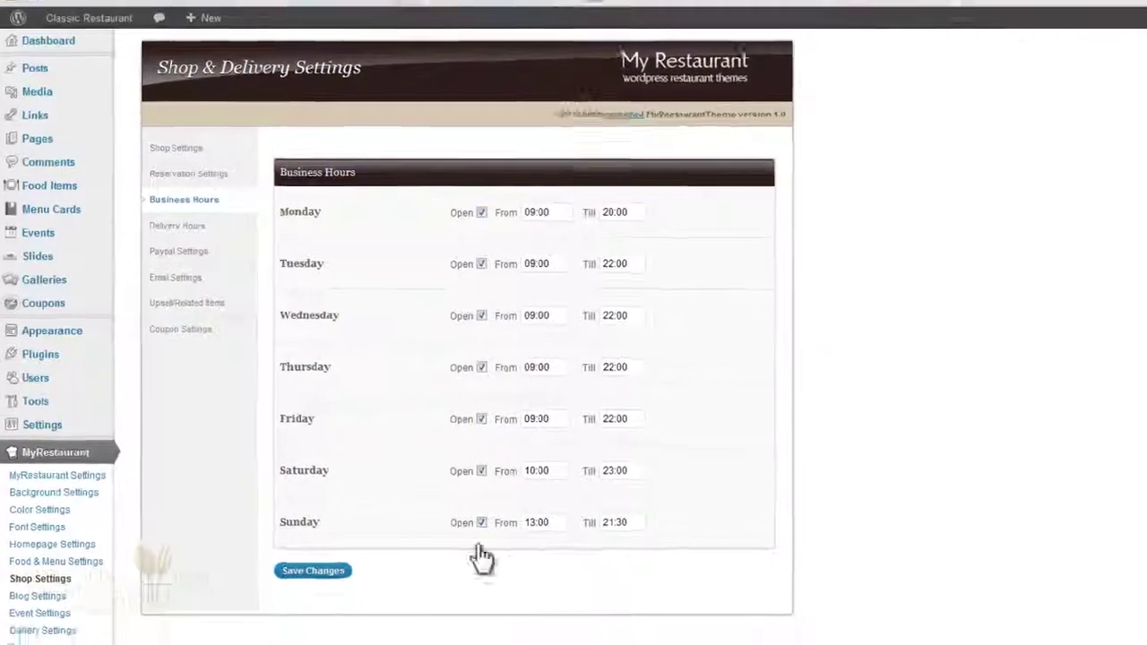
Return to the live Reservations page, then go to About us in the top navigation
{"action": "left_click", "coordinate": [184, 8]}
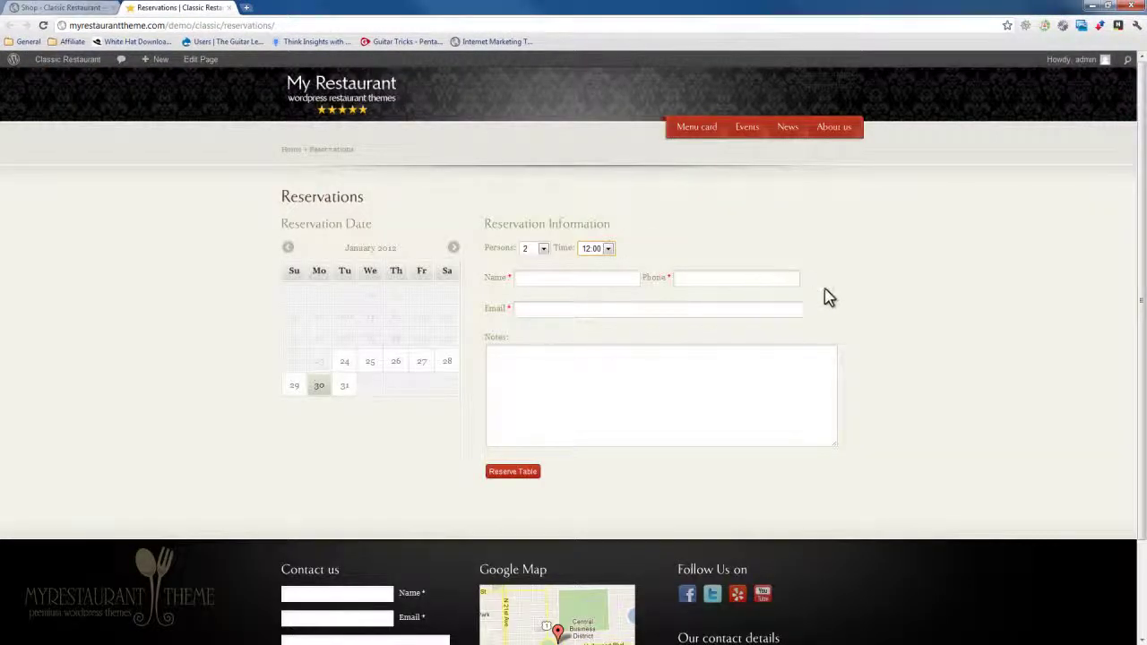
{"action": "left_click", "coordinate": [832, 134]}
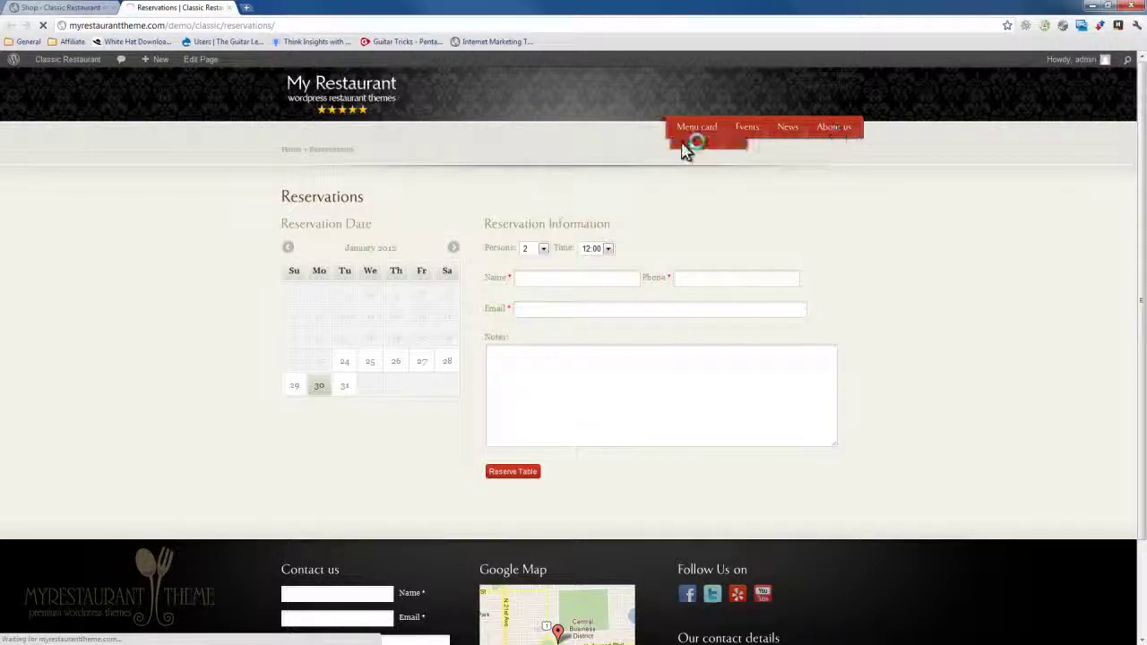